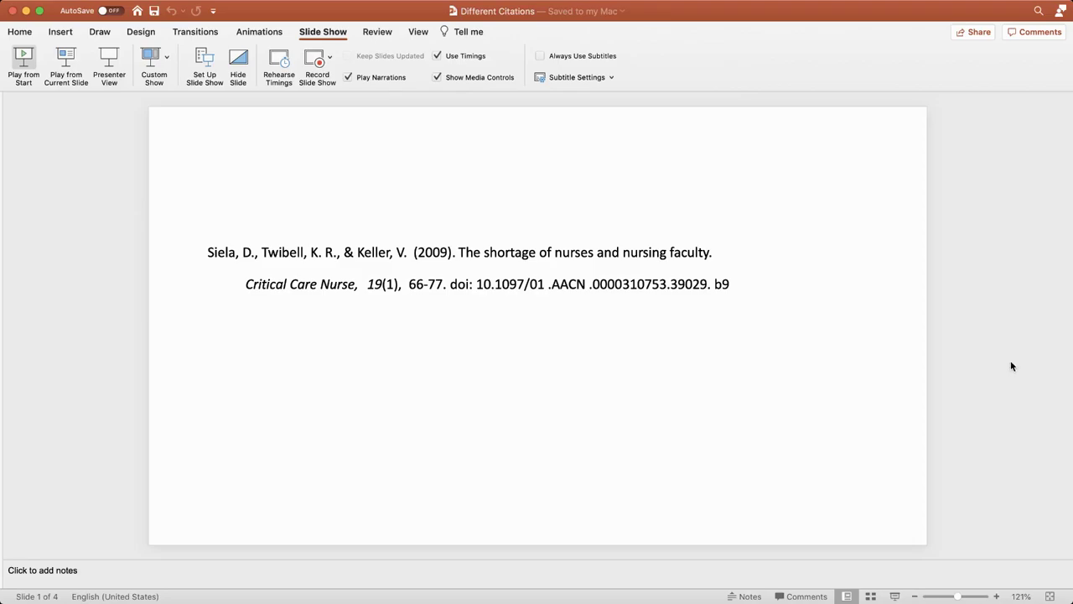
Step: Play the Different Citations slide show from the first slide, the journal article citation
key(super+shift+Return)
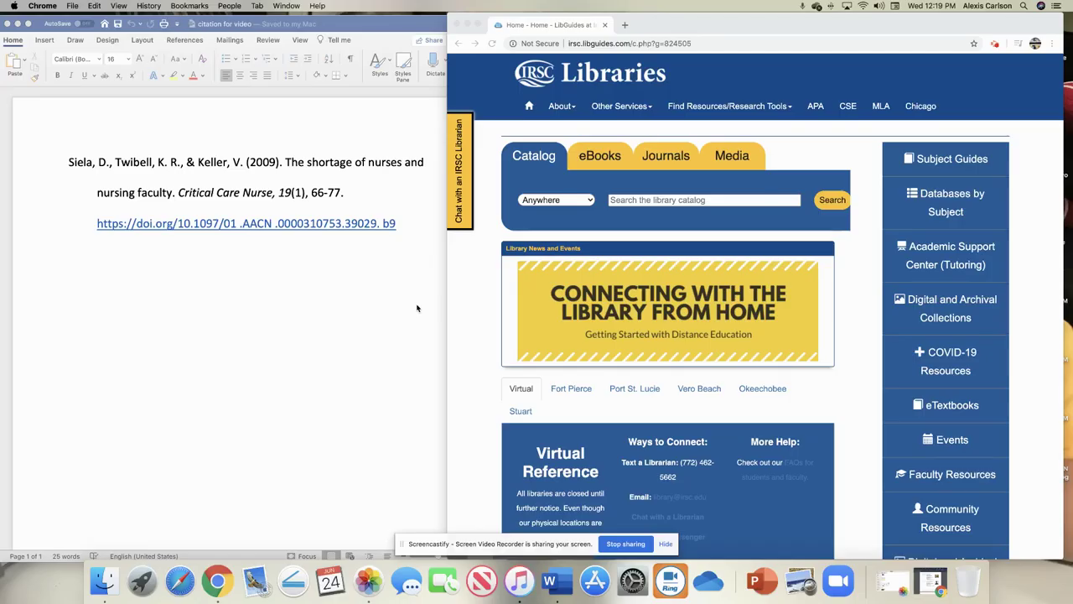
Step: Bring the IRSC Libraries home page in Chrome forward beside the Word citation document
click(416, 309)
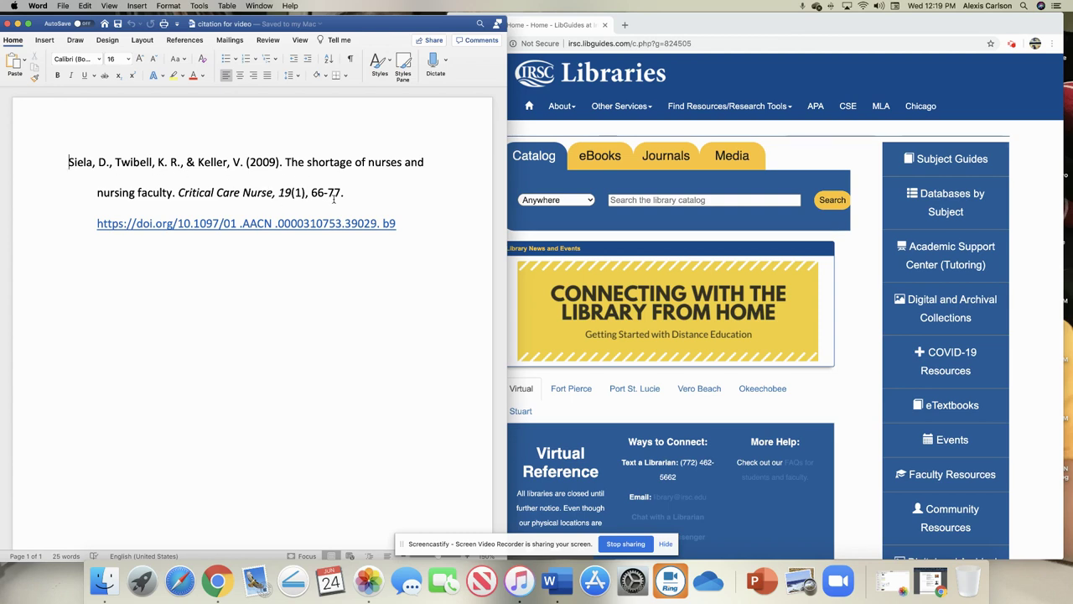
click(851, 160)
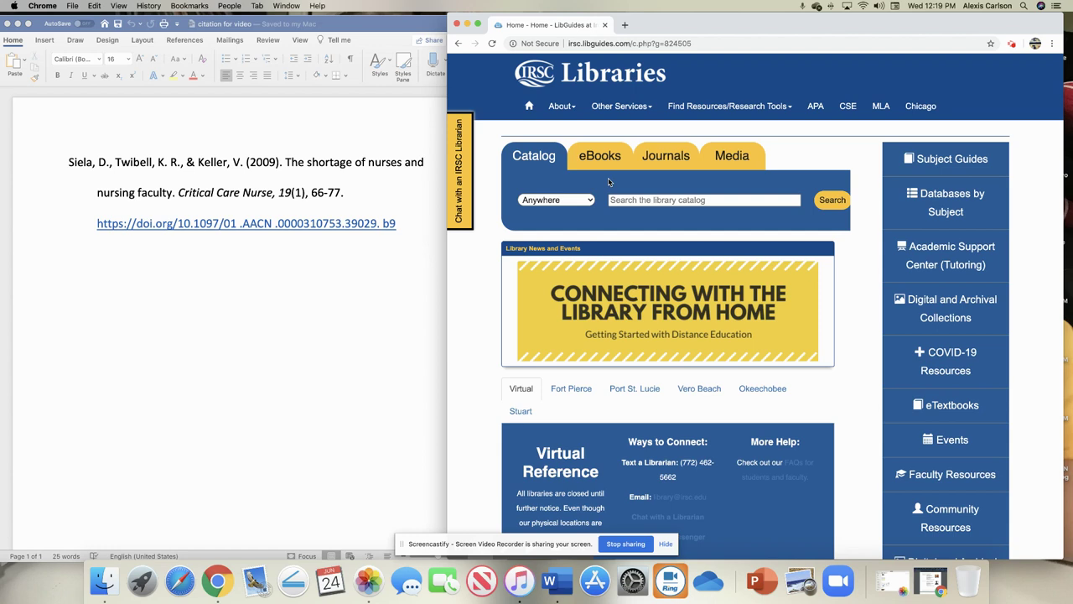
Step: Search the library's Journals for 'critical care nurse'
click(666, 158)
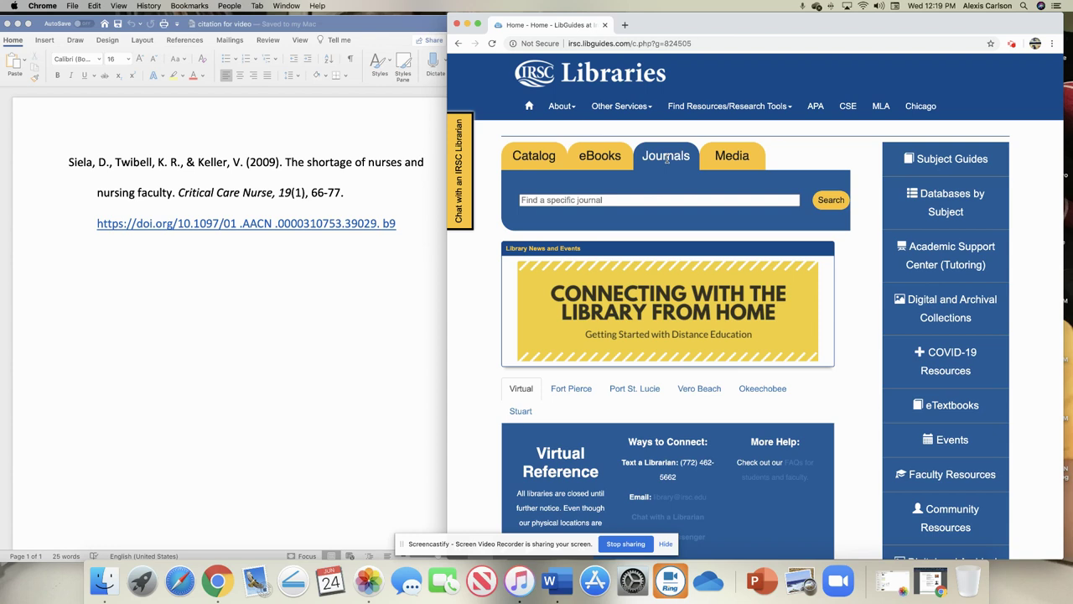
click(631, 198)
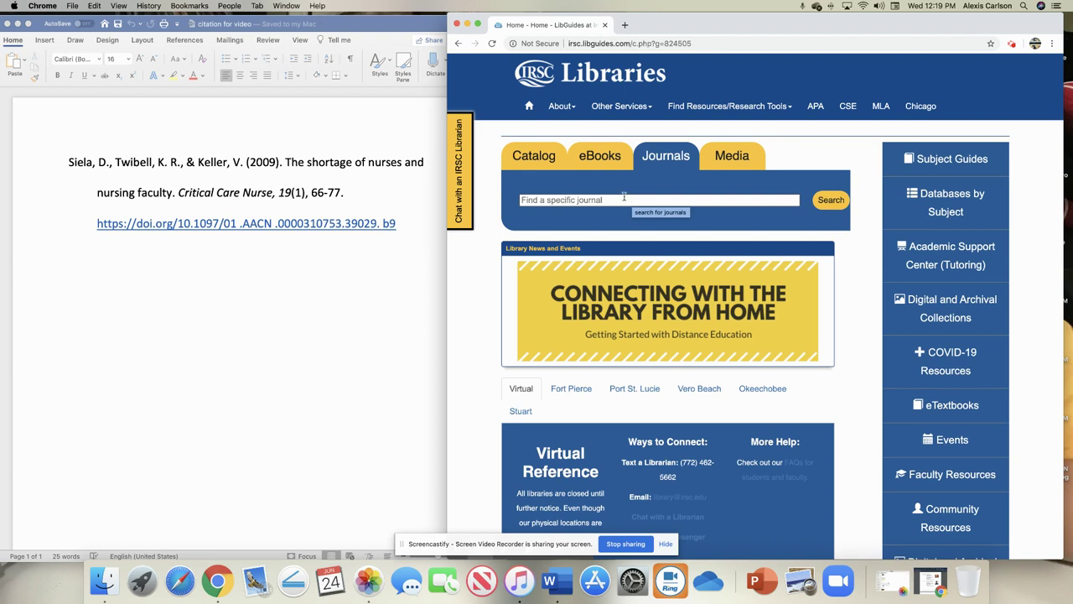
click(623, 198)
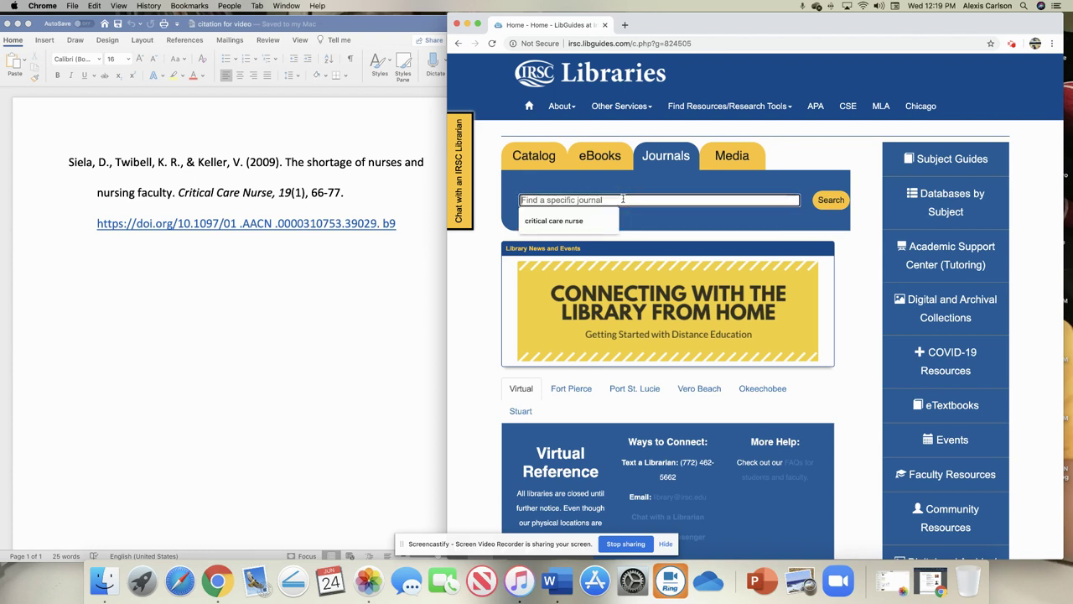
text(critical care nurse)
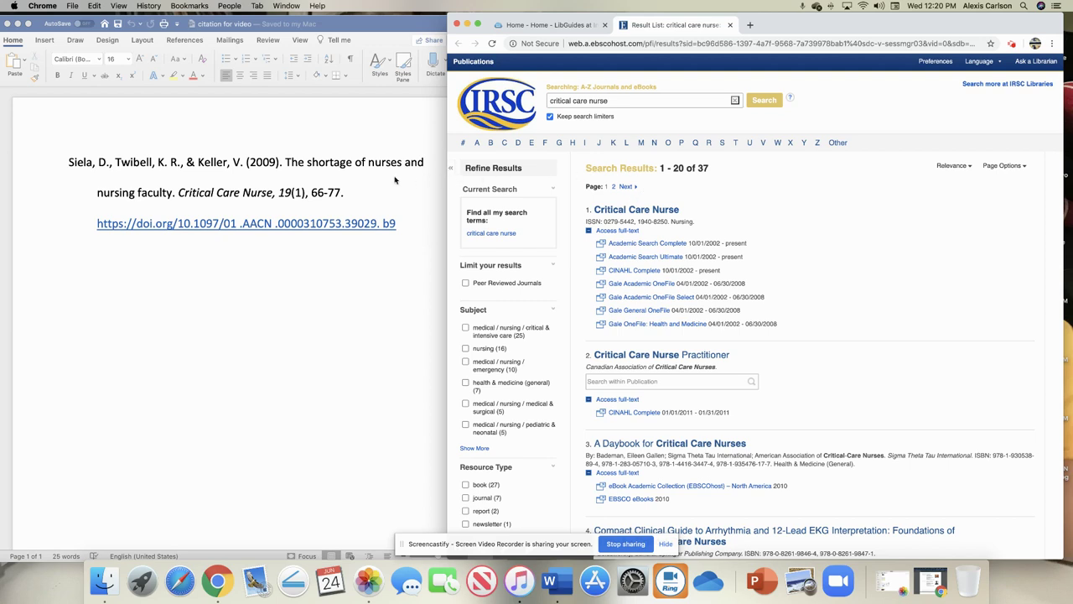
Step: Check the Word citation, then open Critical Care Nurse via its Academic Search Complete link
click(248, 178)
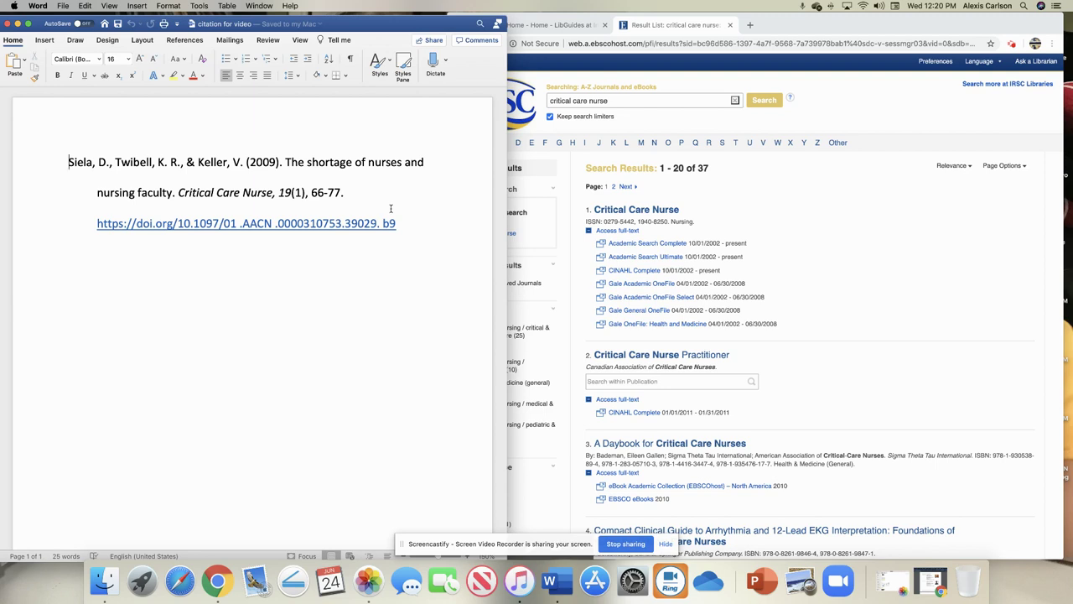
click(654, 246)
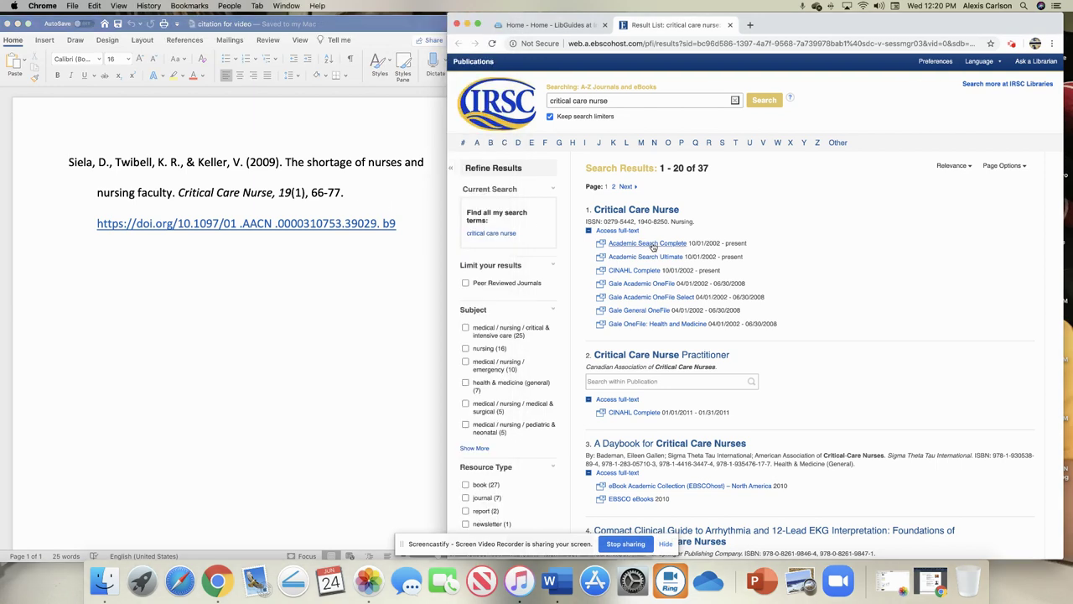
click(654, 244)
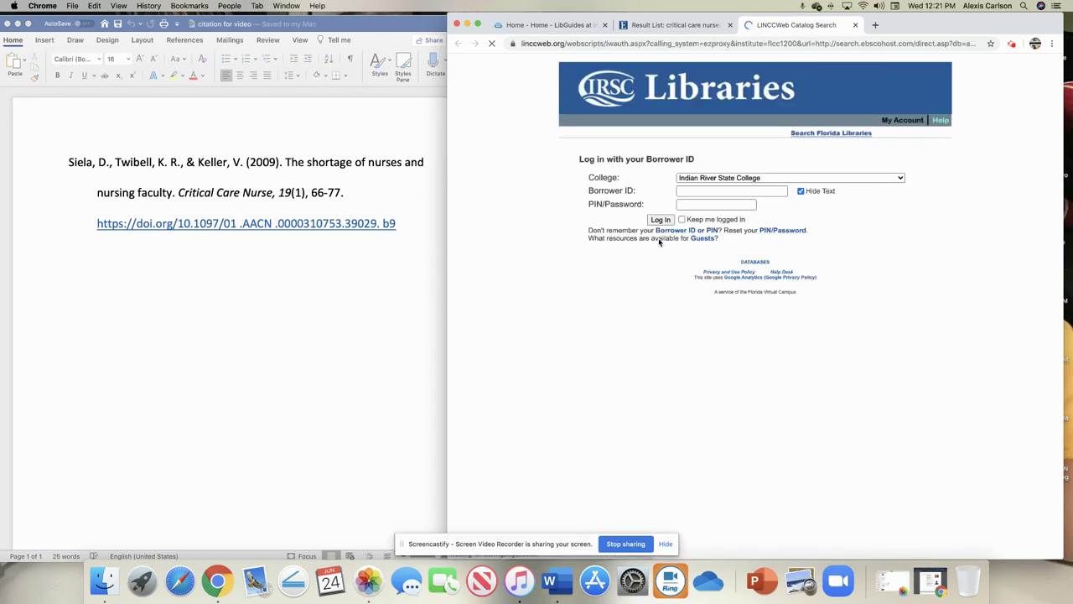
Step: Log in to LINCCWeb with the library borrower ID and PIN
click(695, 194)
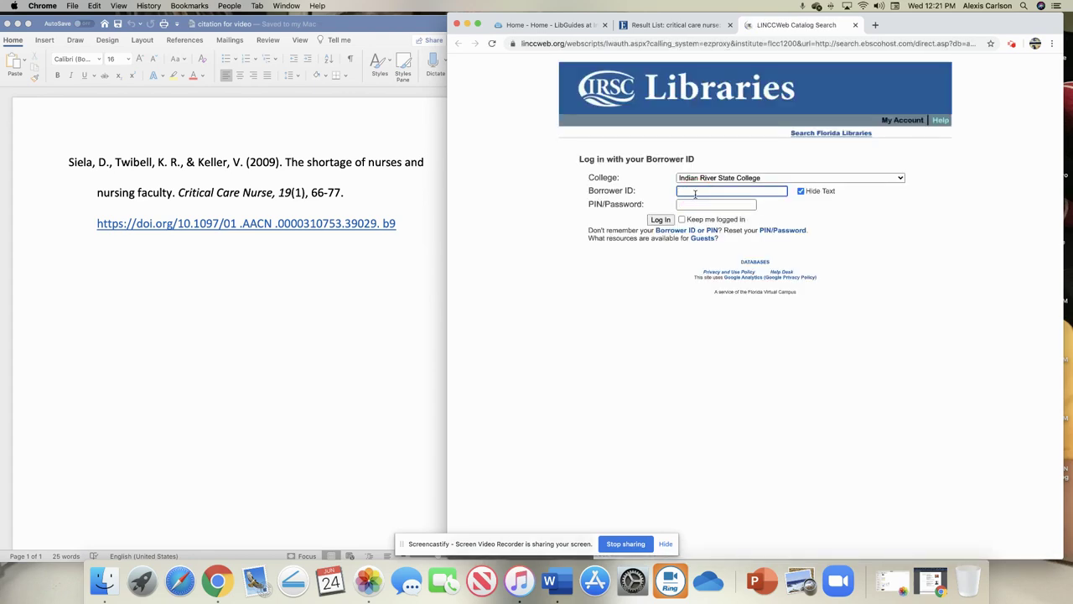
text(•)
key(Tab)
text(•)
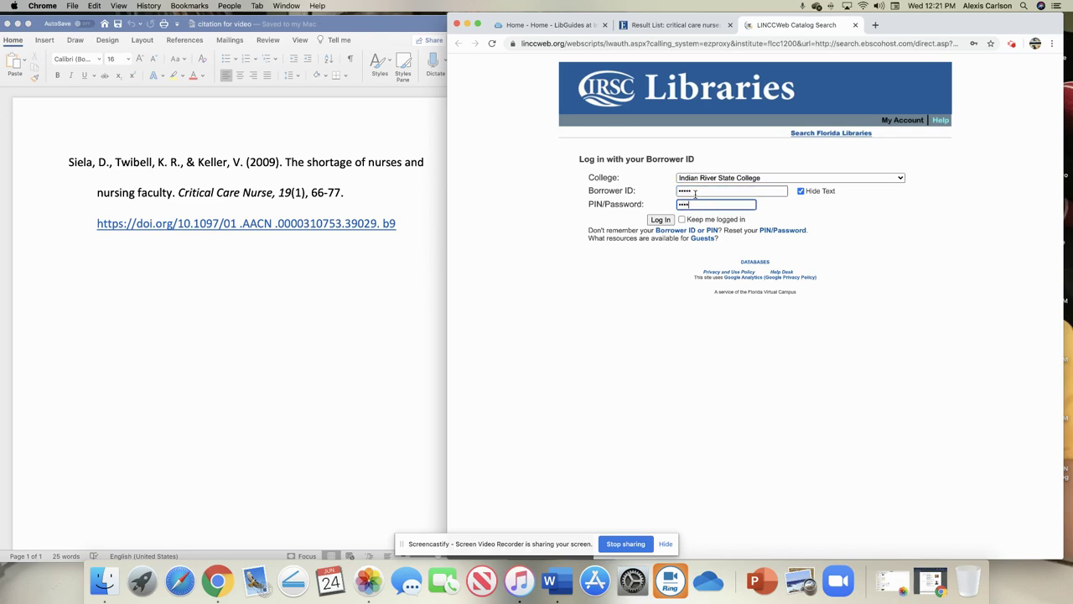
text(•••)
key(Return)
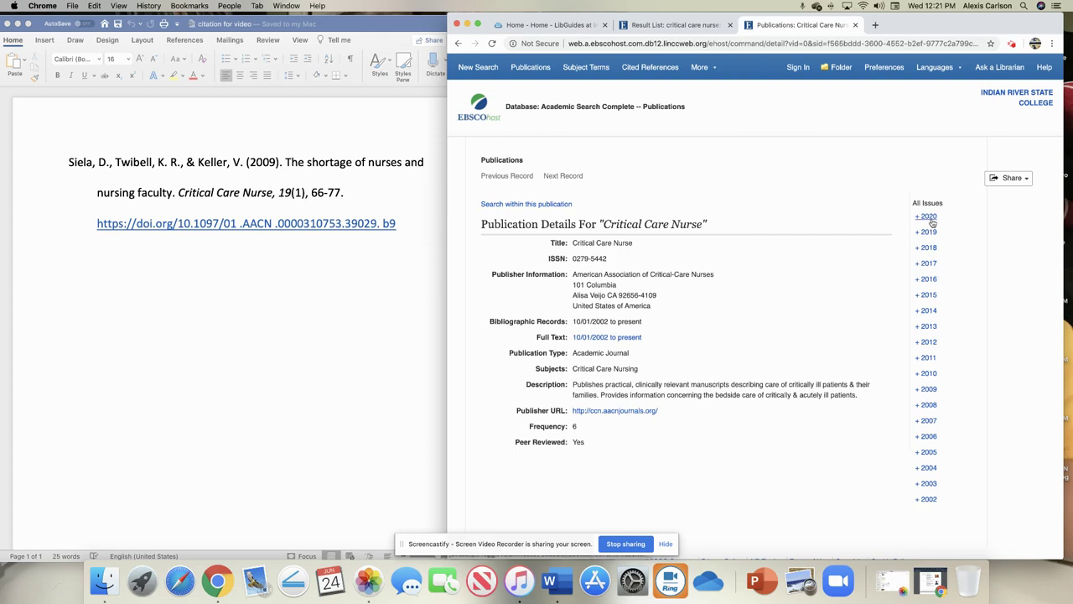
Step: Expand the journal's 2009 issues, then search within the Critical Care Nurse publication
click(907, 389)
scroll(867, 412, down, 1)
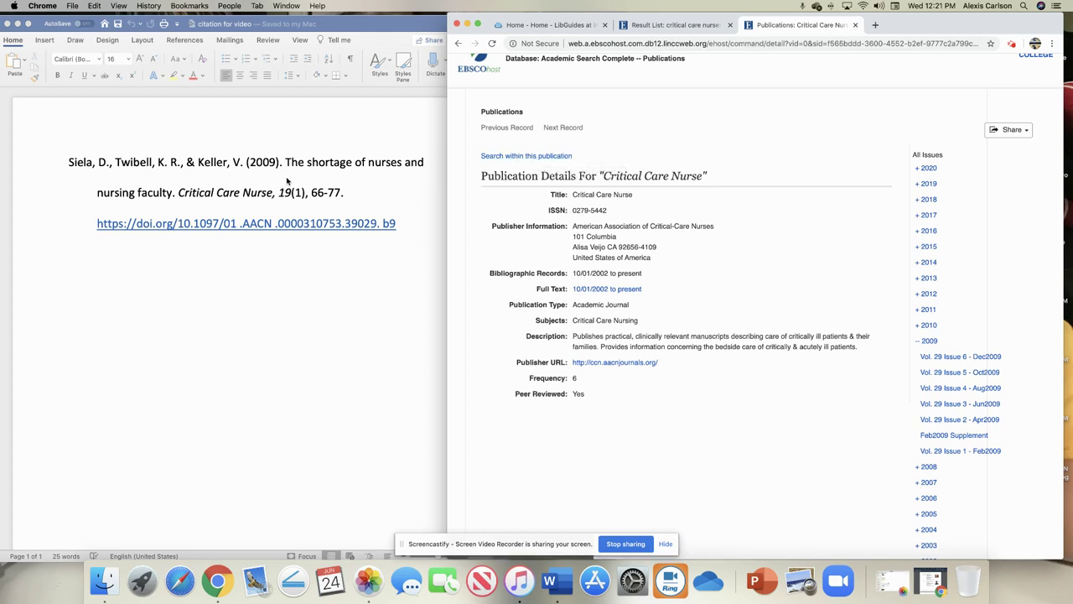
click(523, 157)
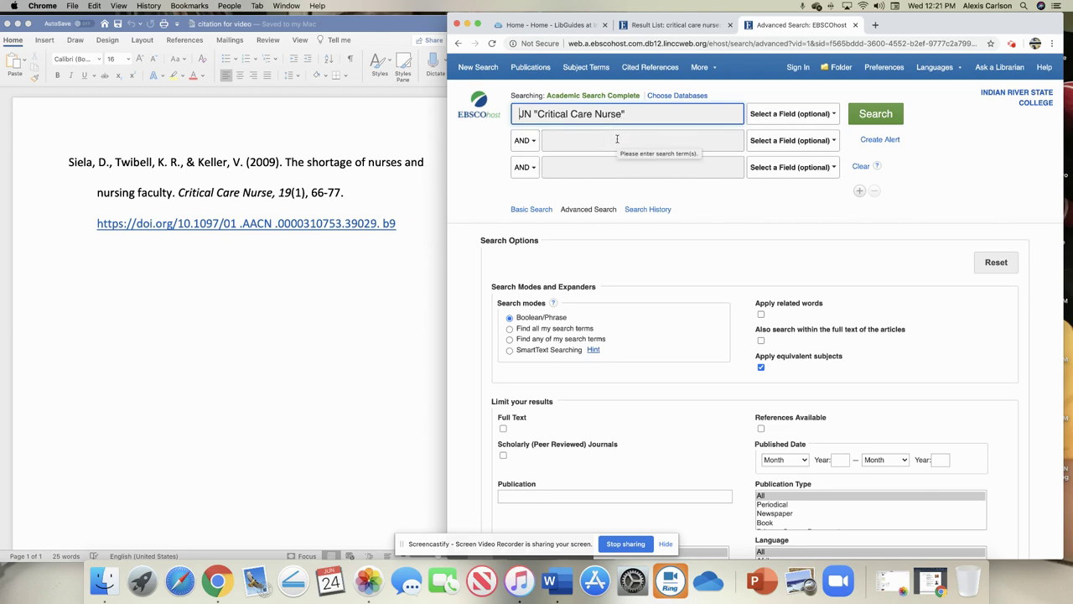
click(617, 139)
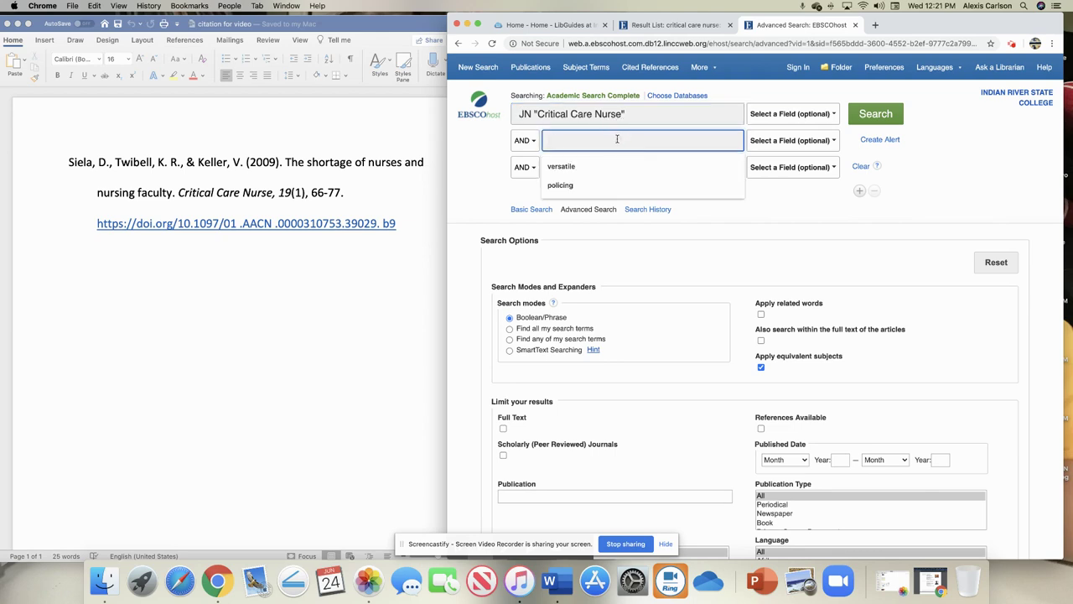
text(the shortag)
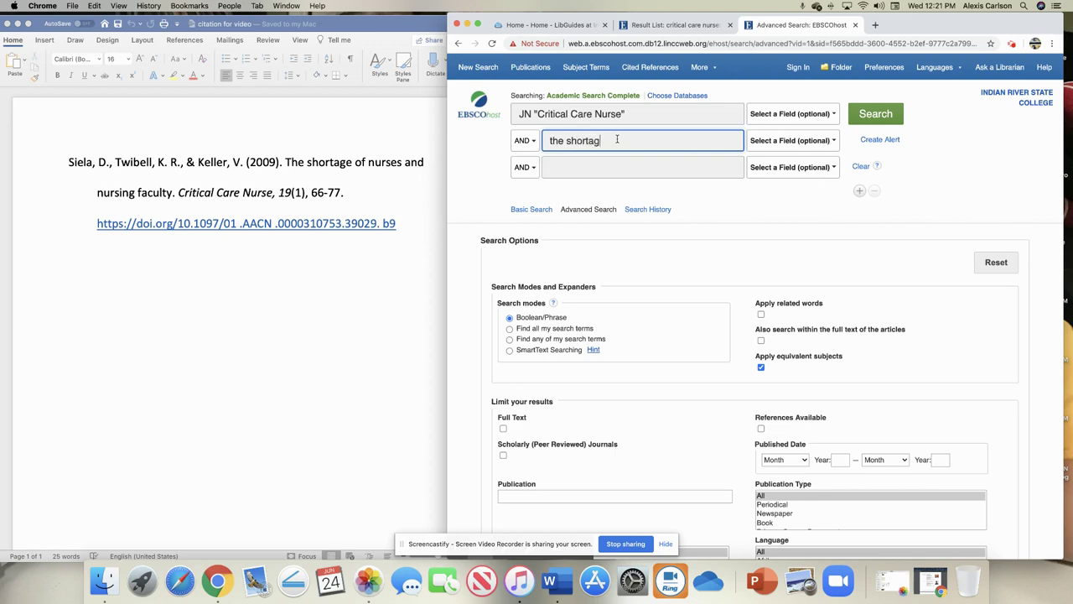
text(e of nurses and nursi)
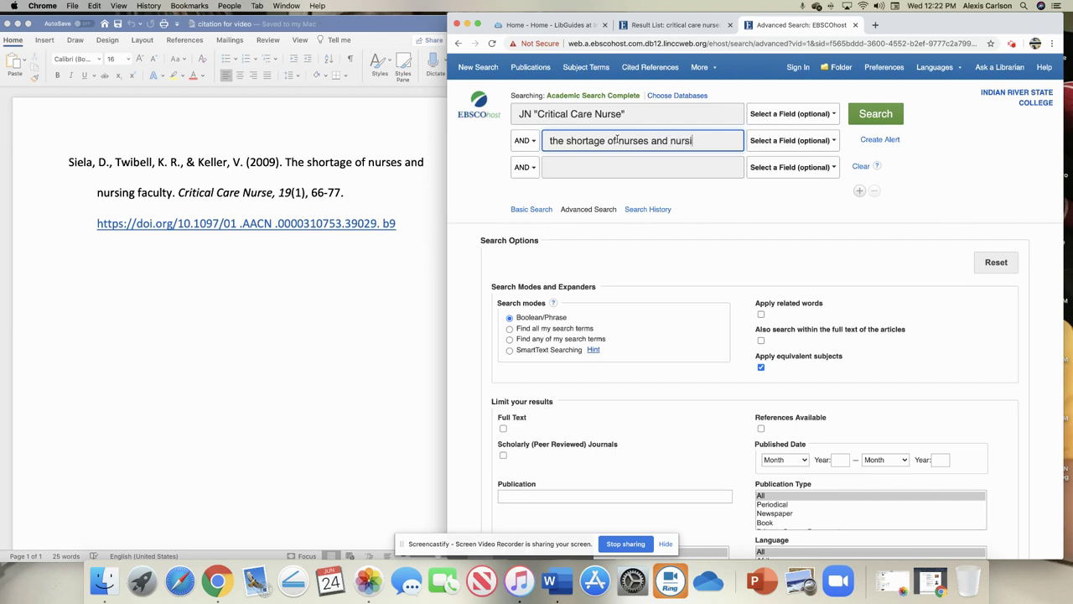
text(ng faculty)
key(Return)
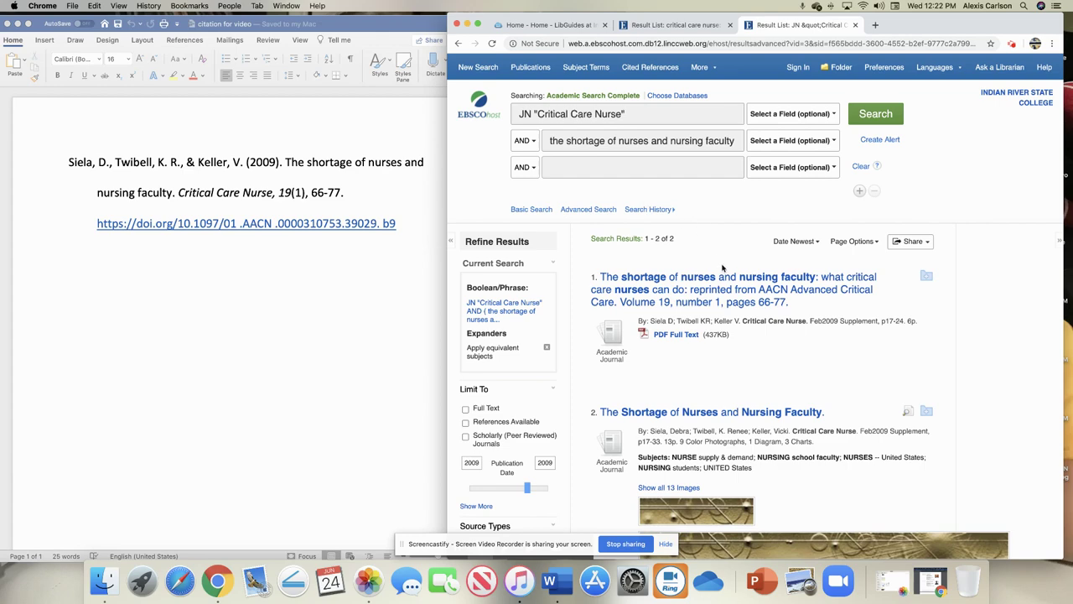
scroll(754, 346, down, 1)
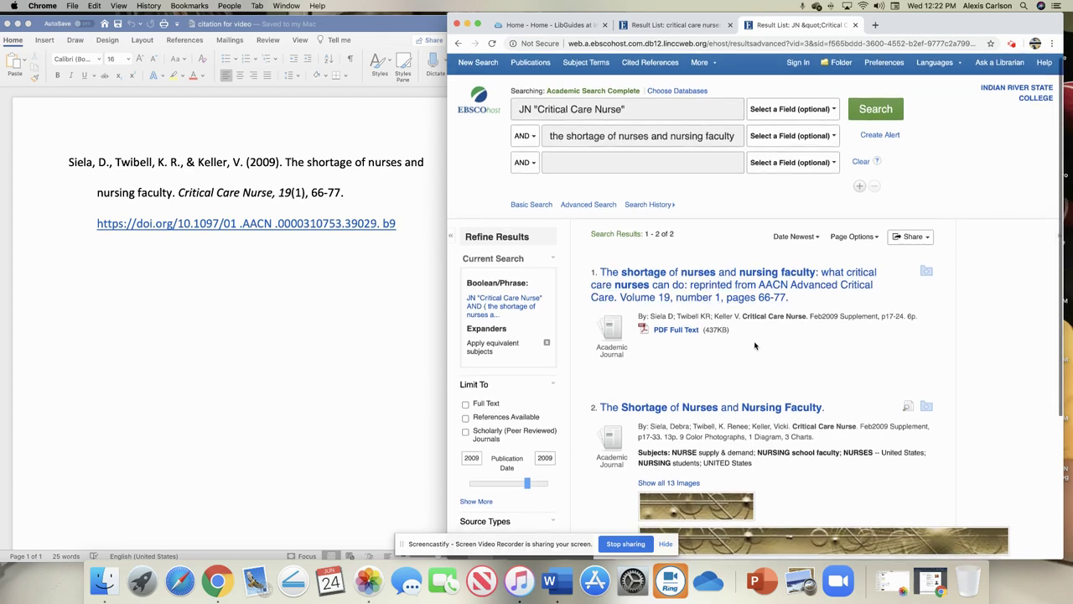
scroll(755, 345, down, 1)
scroll(754, 345, down, 2)
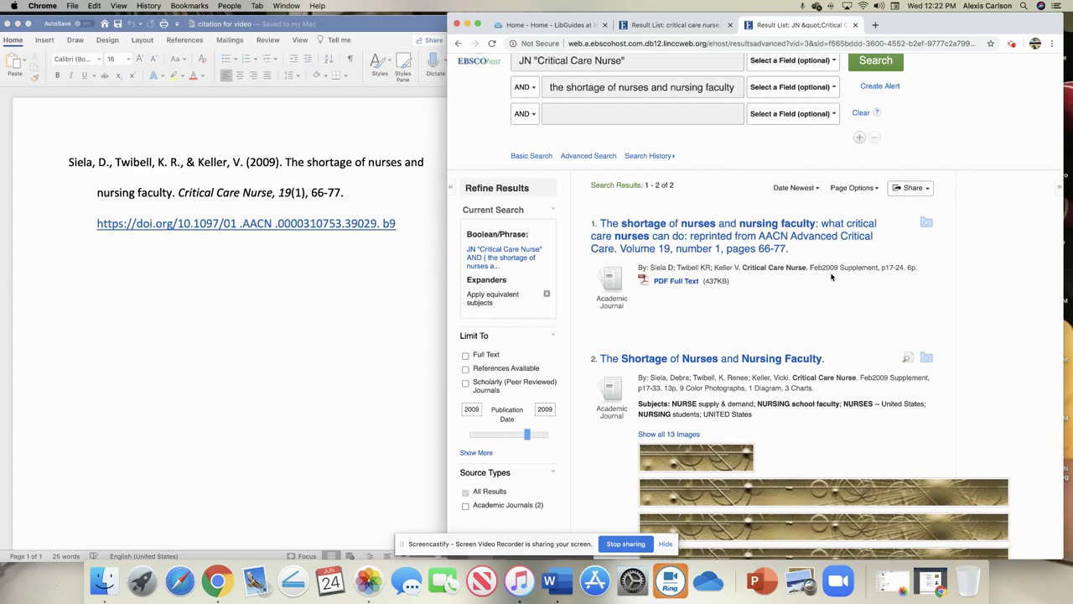
scroll(848, 309, down, 1)
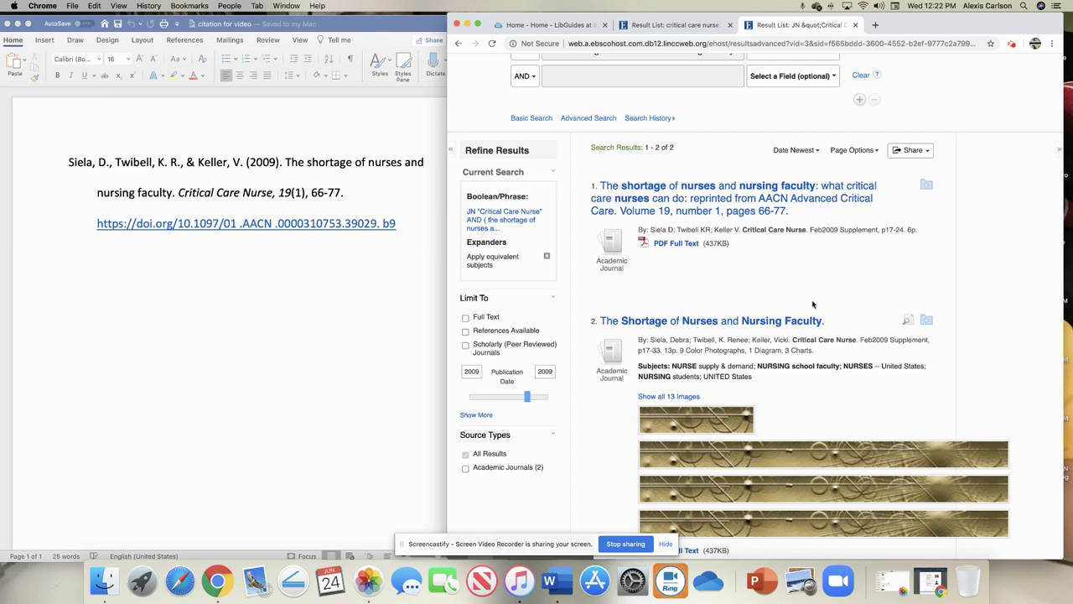
scroll(813, 308, down, 3)
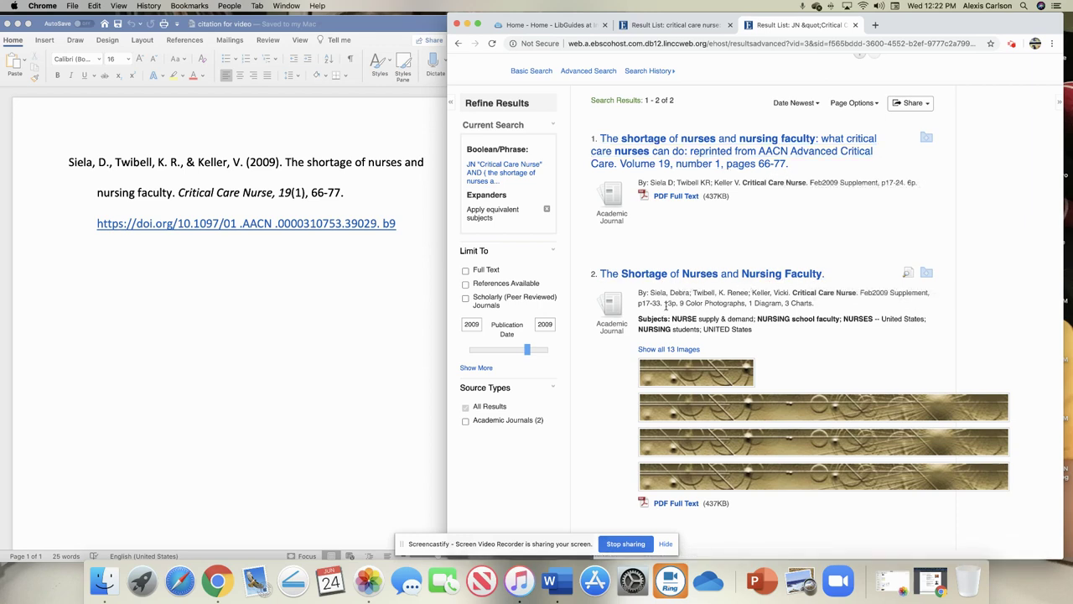
double_click(669, 303)
Step: Open the detailed record for 'The Shortage of Nurses and Nursing Faculty' and review its details
click(711, 278)
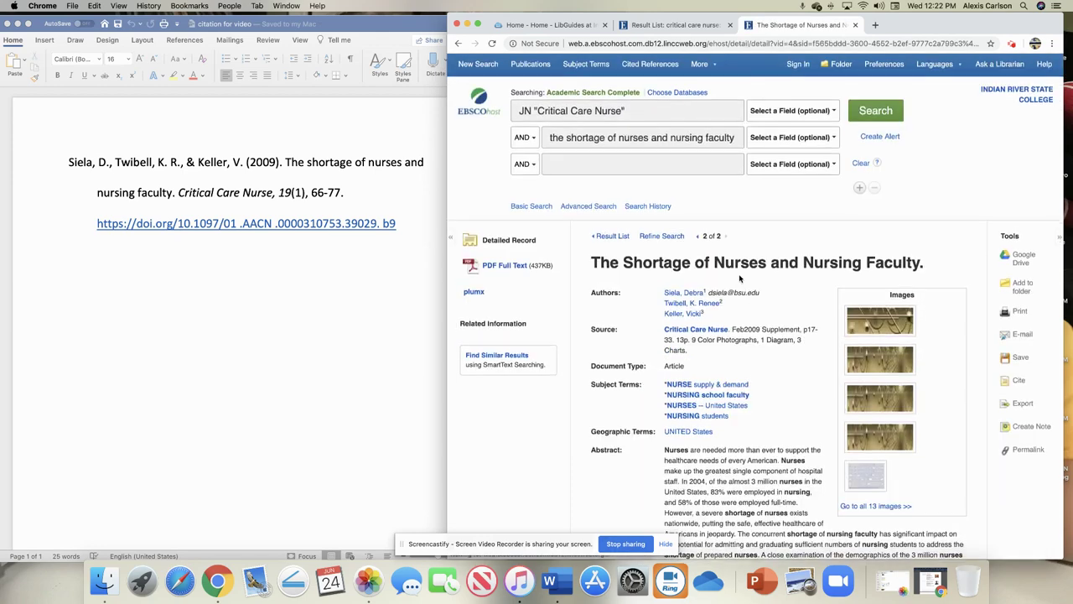
scroll(739, 278, down, 1)
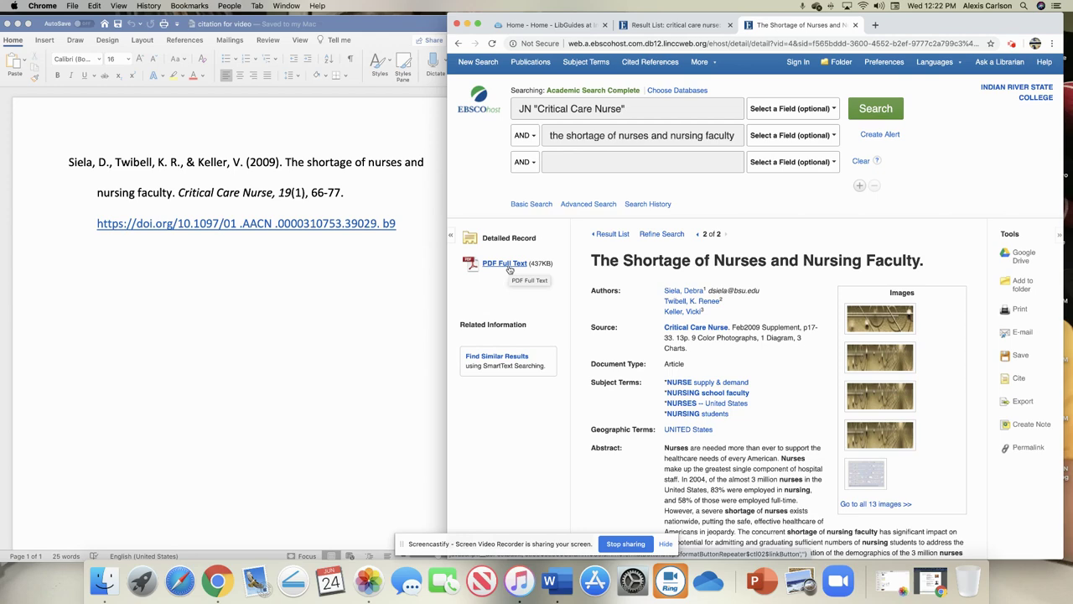
Step: E-mail the article to the user's college address with APA citation format and PDF attached
click(1022, 333)
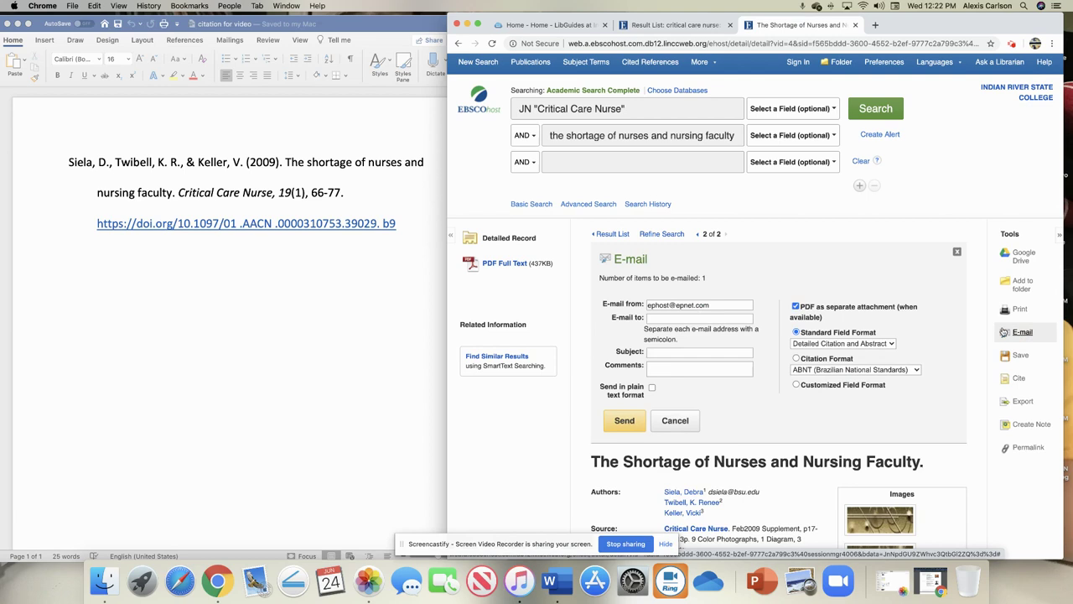
click(682, 321)
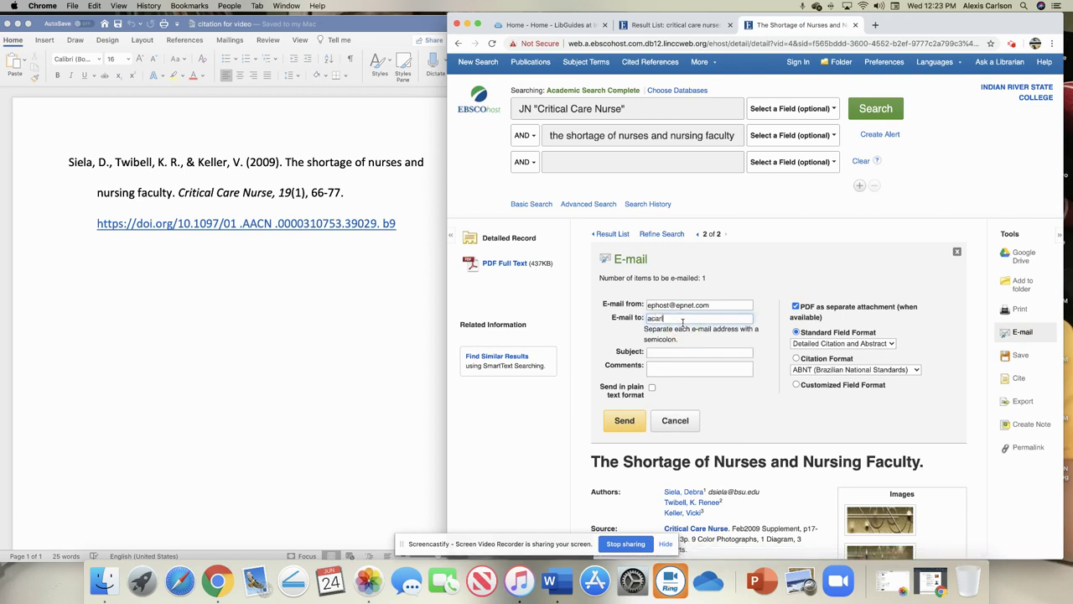
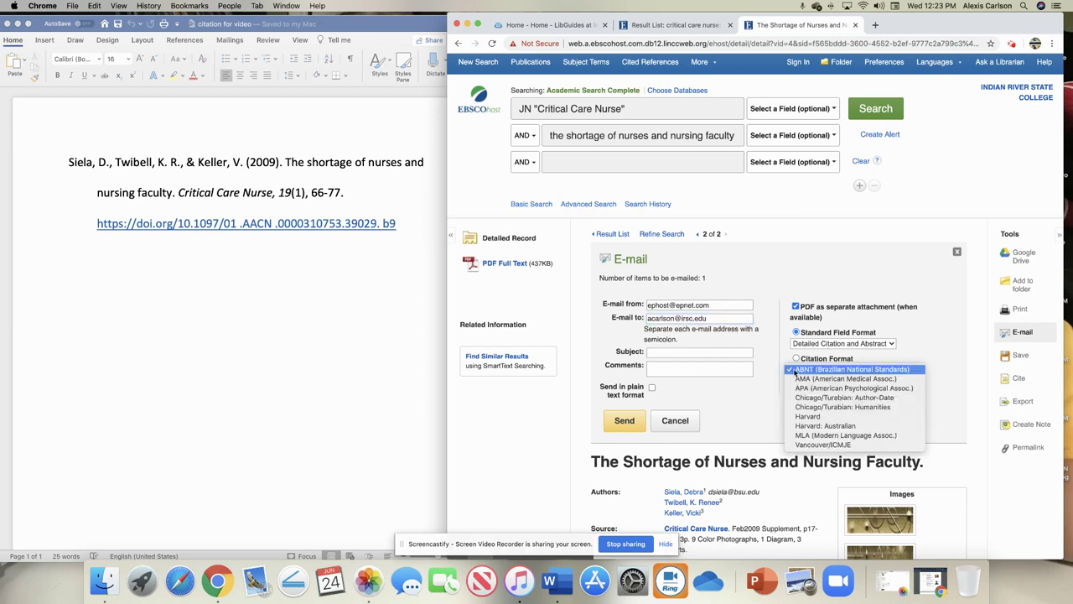
click(793, 369)
click(799, 388)
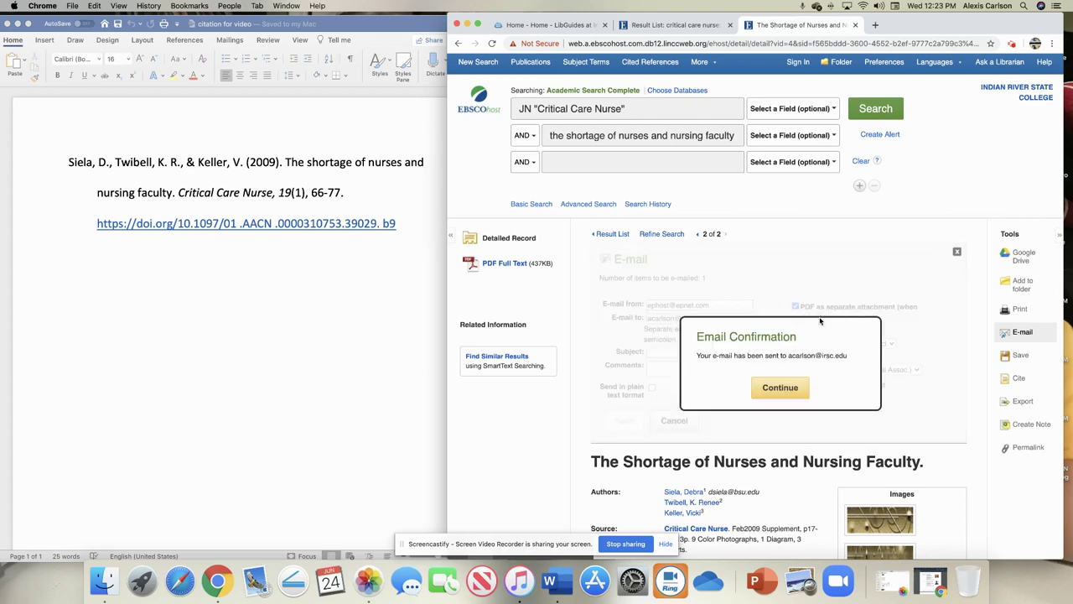
click(780, 387)
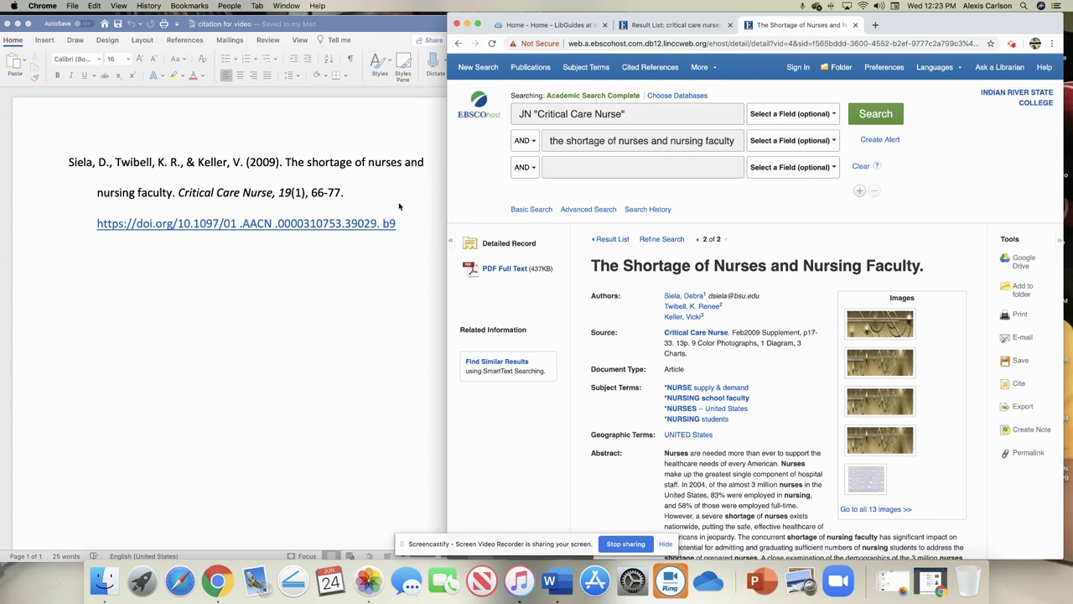
Step: Return to the IRSC Libraries home tab and open Forms and Surveys from the sidebar
click(670, 26)
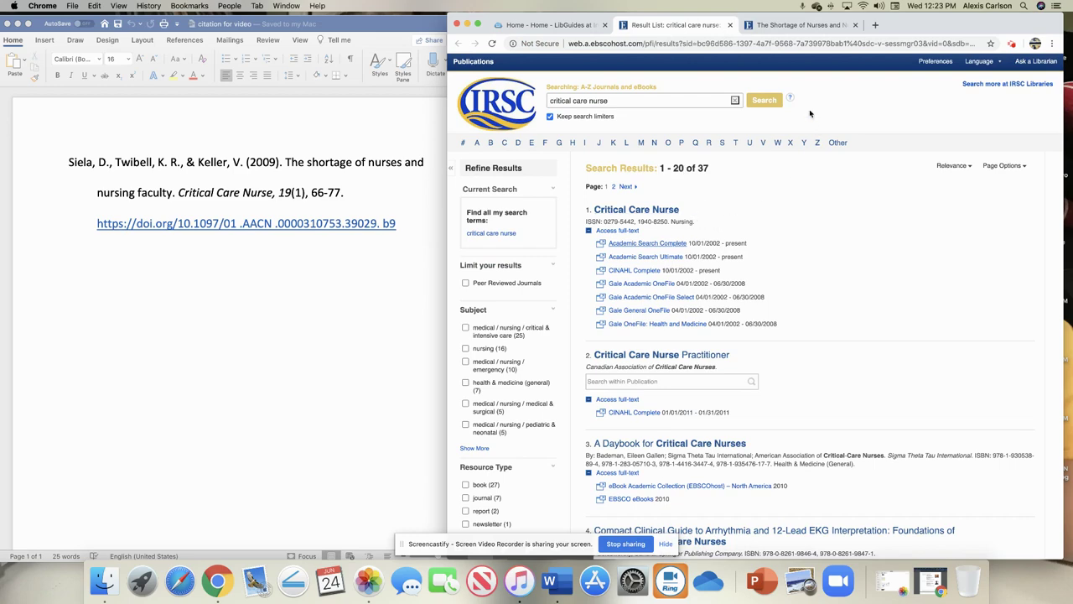
click(572, 26)
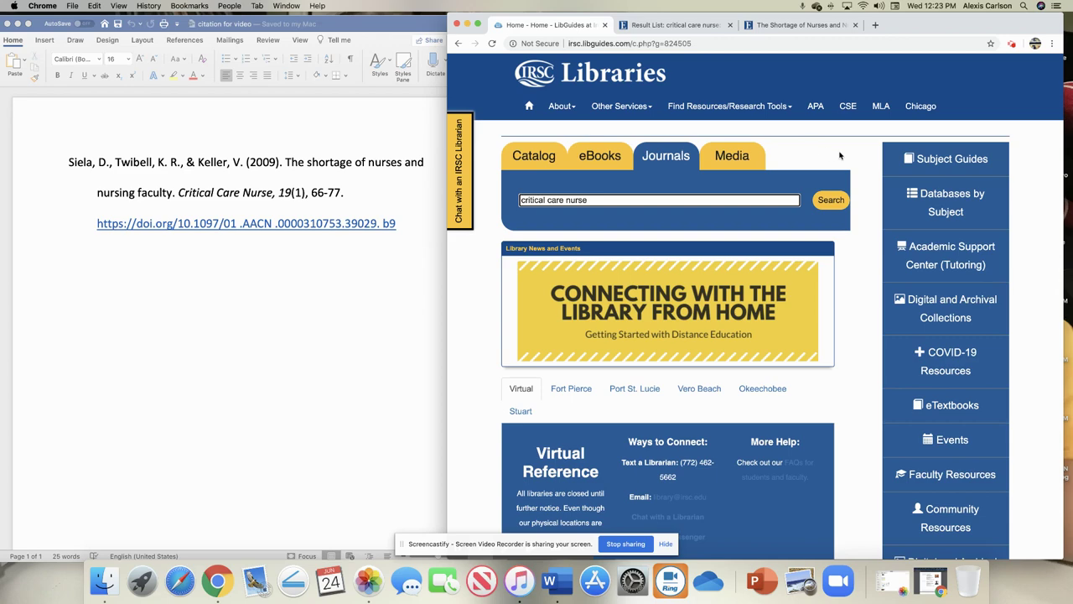
scroll(855, 239, down, 3)
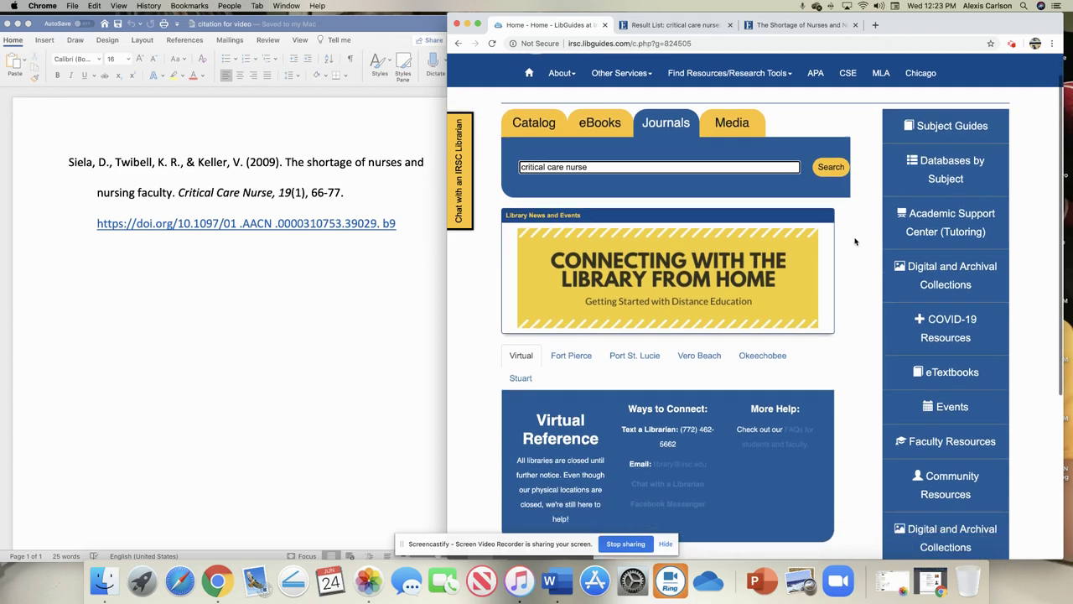
scroll(855, 242, down, 3)
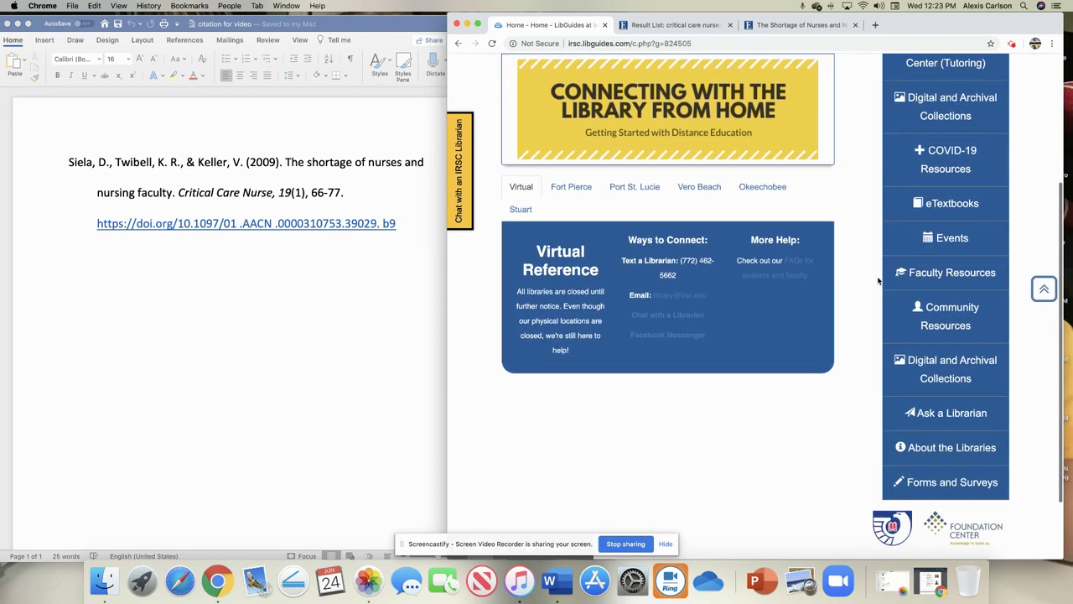
click(969, 486)
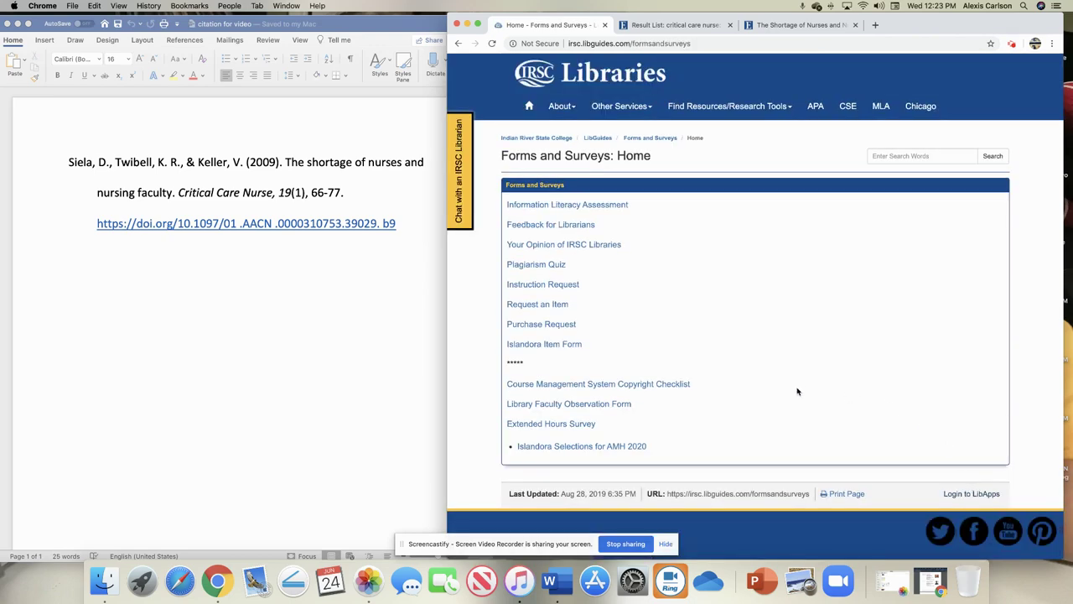
Step: Open the Request an Item form past the copyright warning and review its blank fields
click(537, 309)
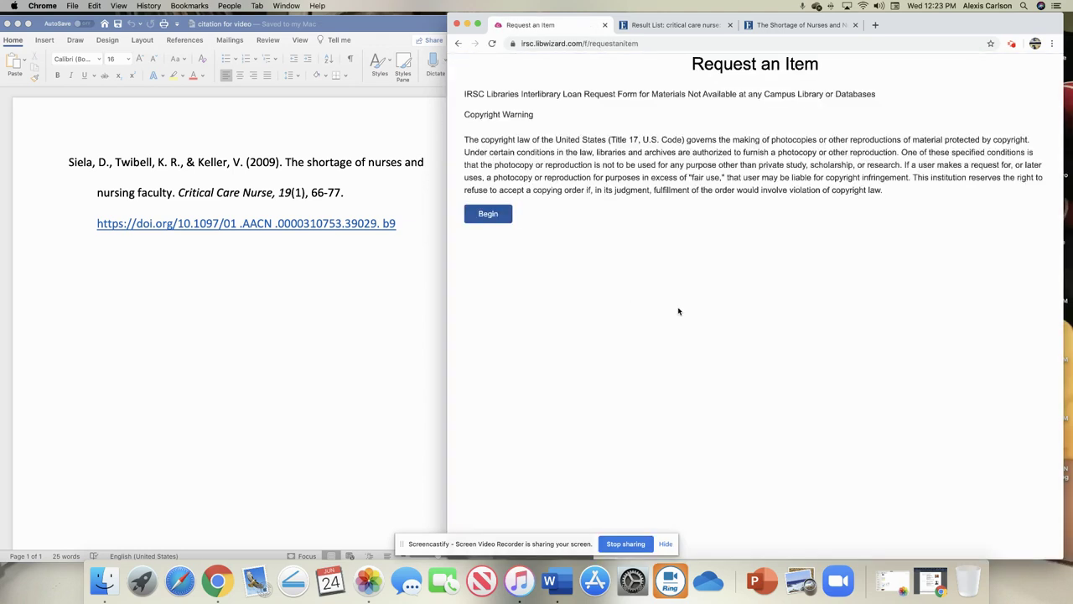
click(495, 218)
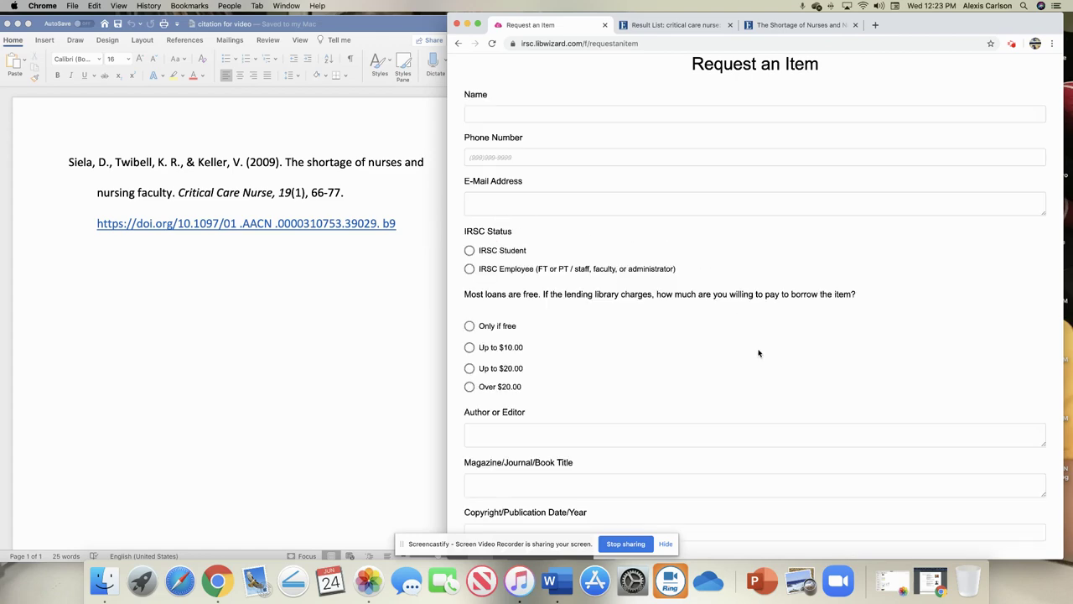
scroll(759, 353, down, 5)
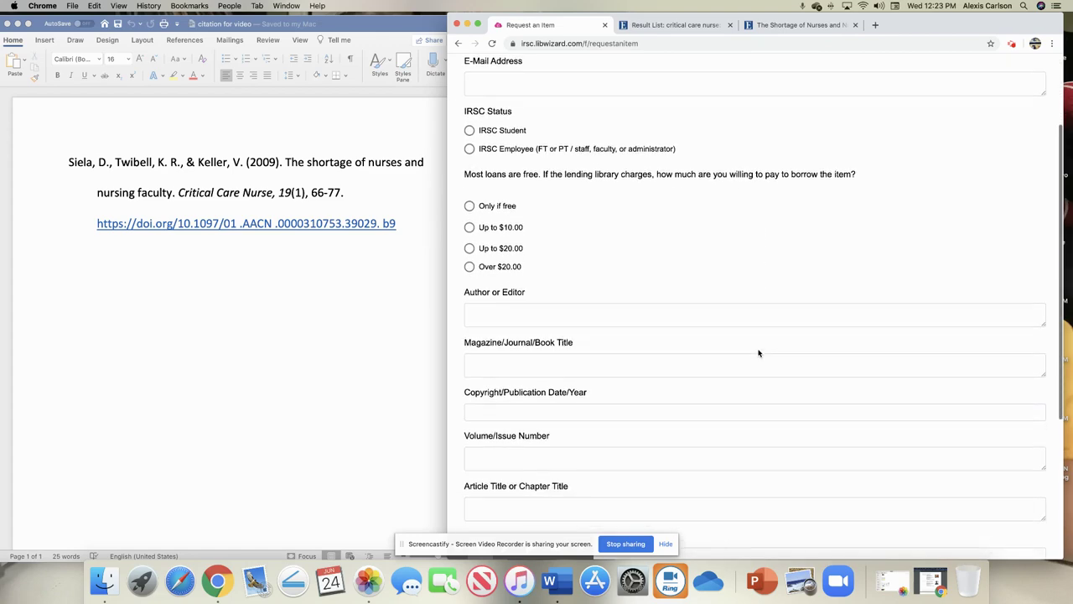
scroll(759, 352, down, 2)
scroll(758, 349, down, 4)
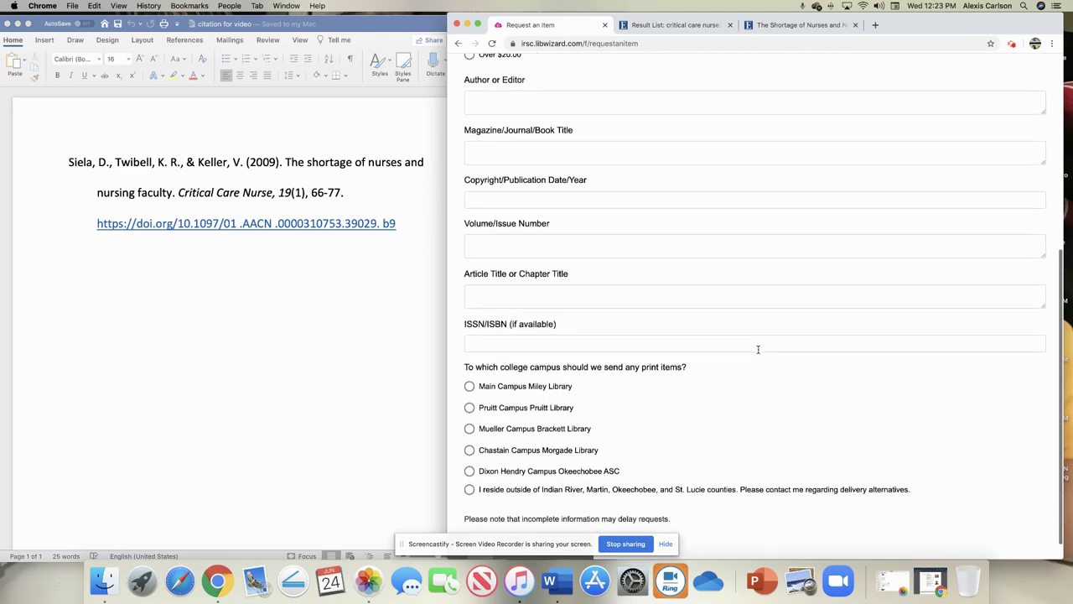